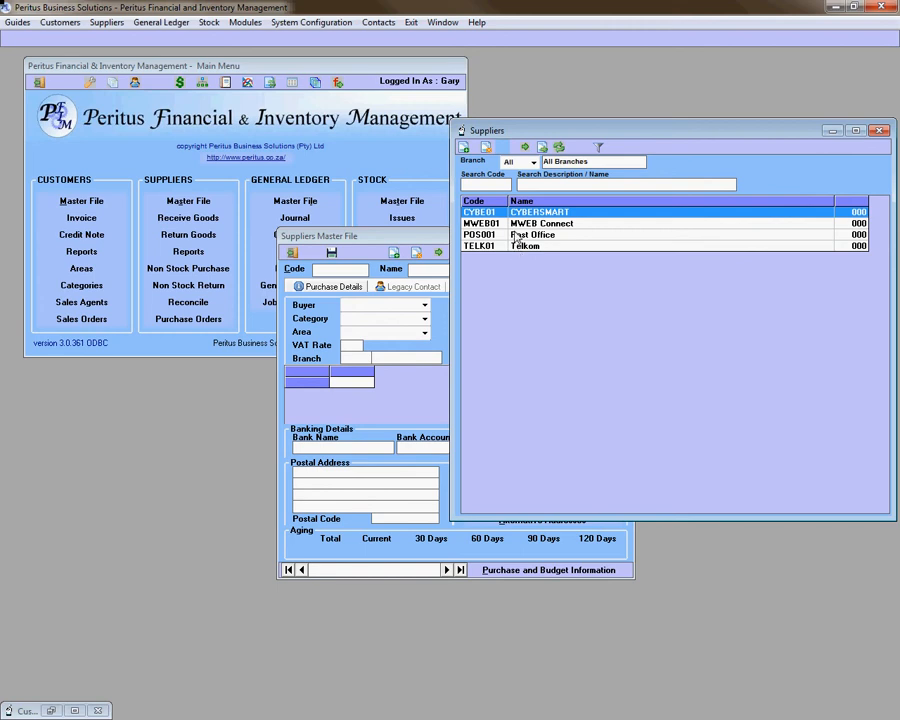
Step: Select the MWEB01 MWEB Connect row in the Suppliers lookup list
left_click(516, 225)
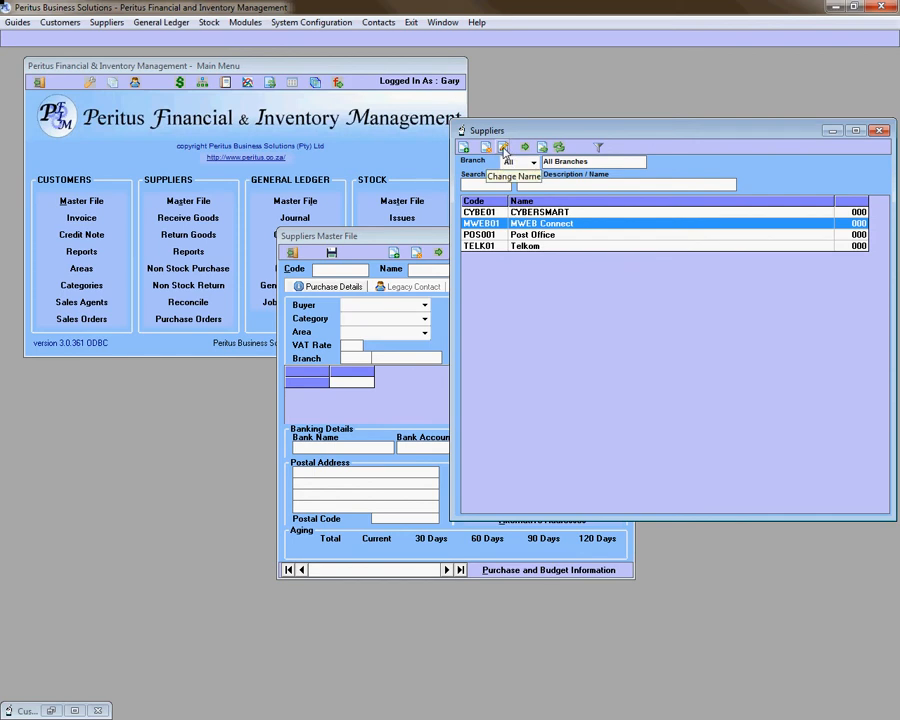
left_click(504, 150)
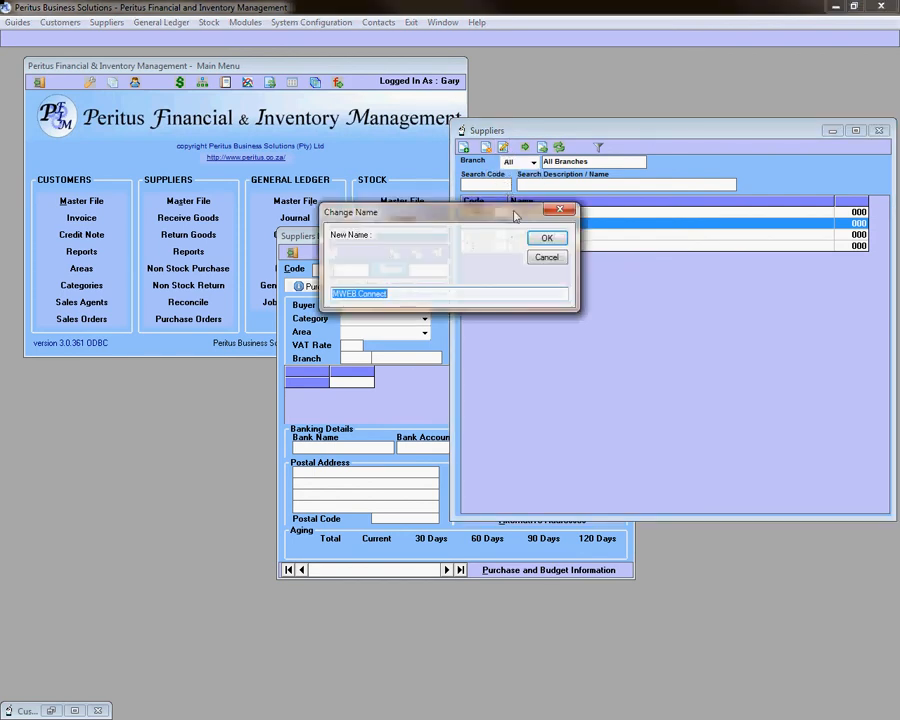
left_click(545, 258)
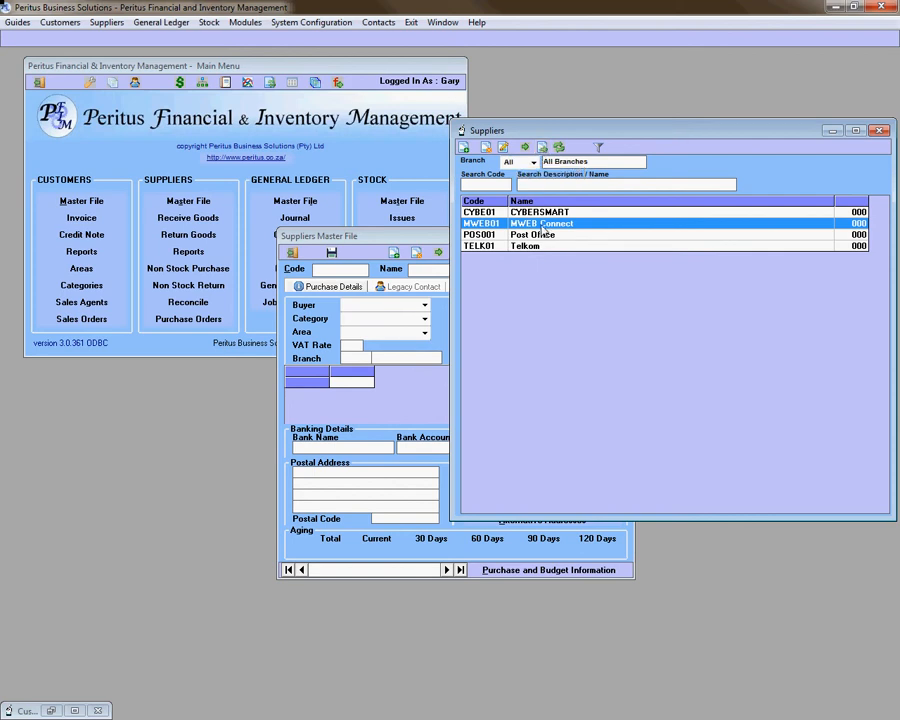
Step: Load MWEB01 into the Suppliers Master File, then reopen the Suppliers lookup
double_click(541, 224)
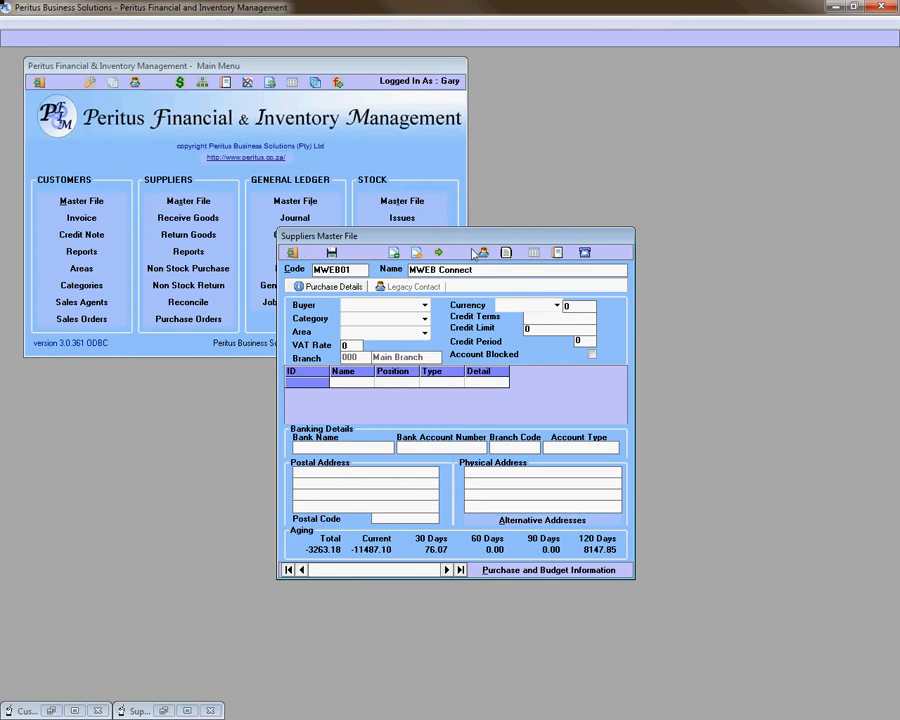
left_click(440, 254)
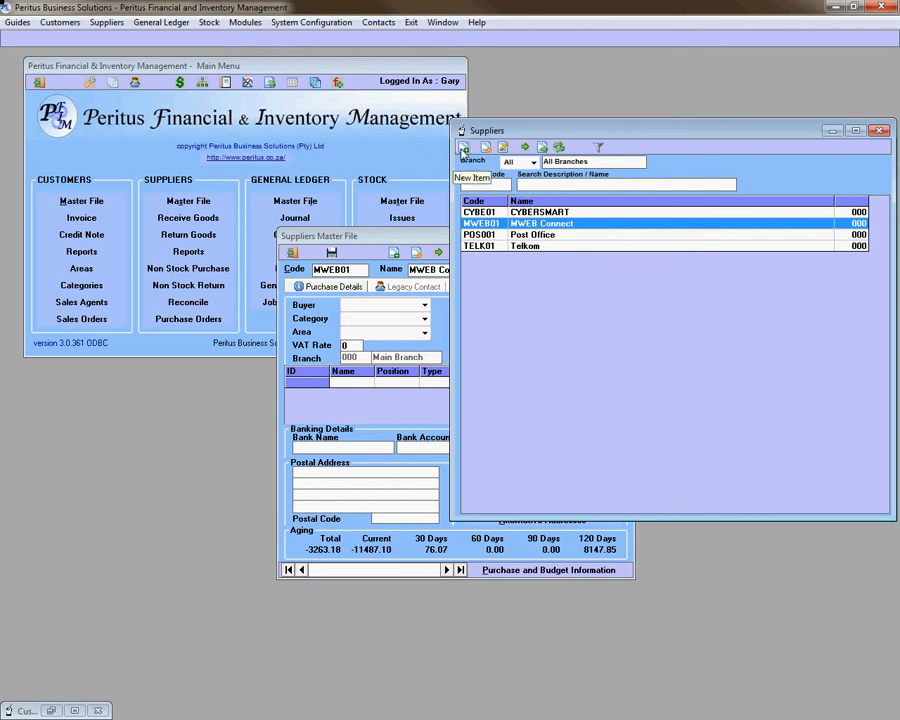
Step: Add a new supplier with account code PER001 and name 'Peritus Business Solutions'
left_click(463, 150)
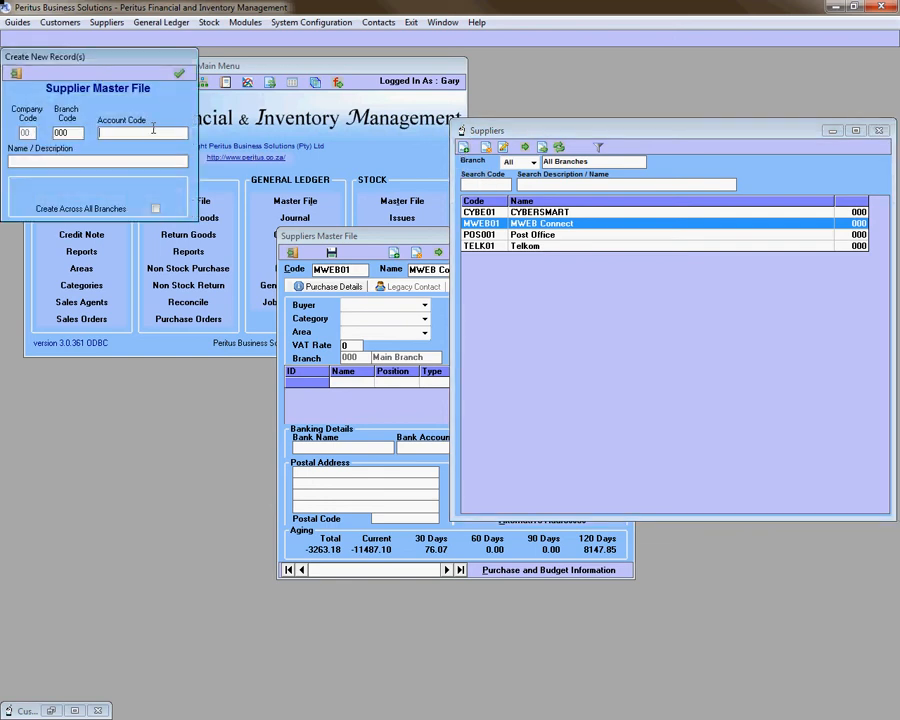
left_click(153, 128)
type("PER001")
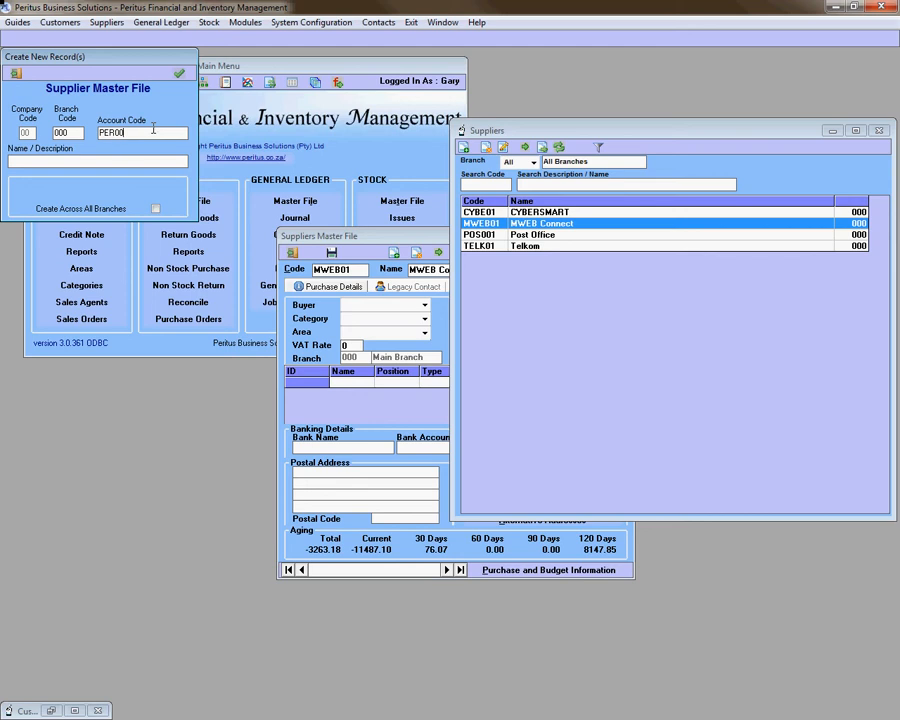
key("Tab")
type("Peritus Business Solutions")
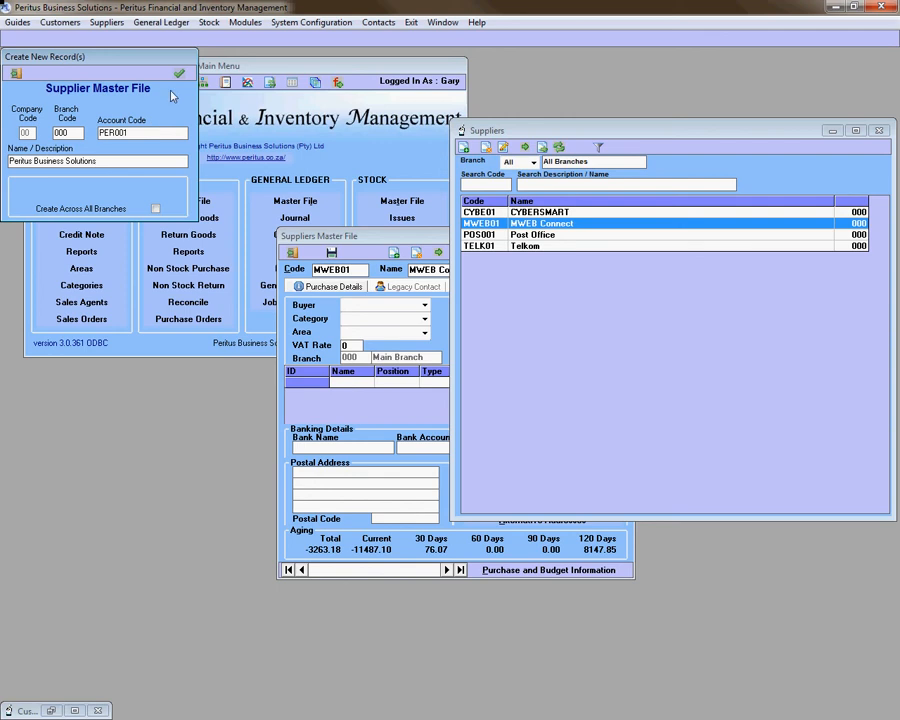
left_click(178, 73)
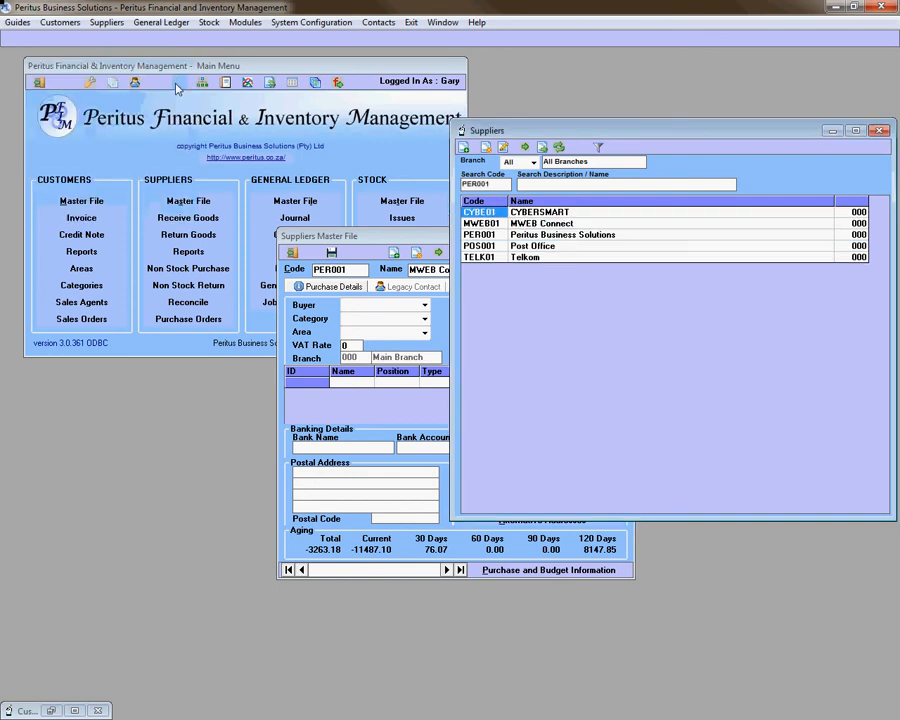
left_click(496, 236)
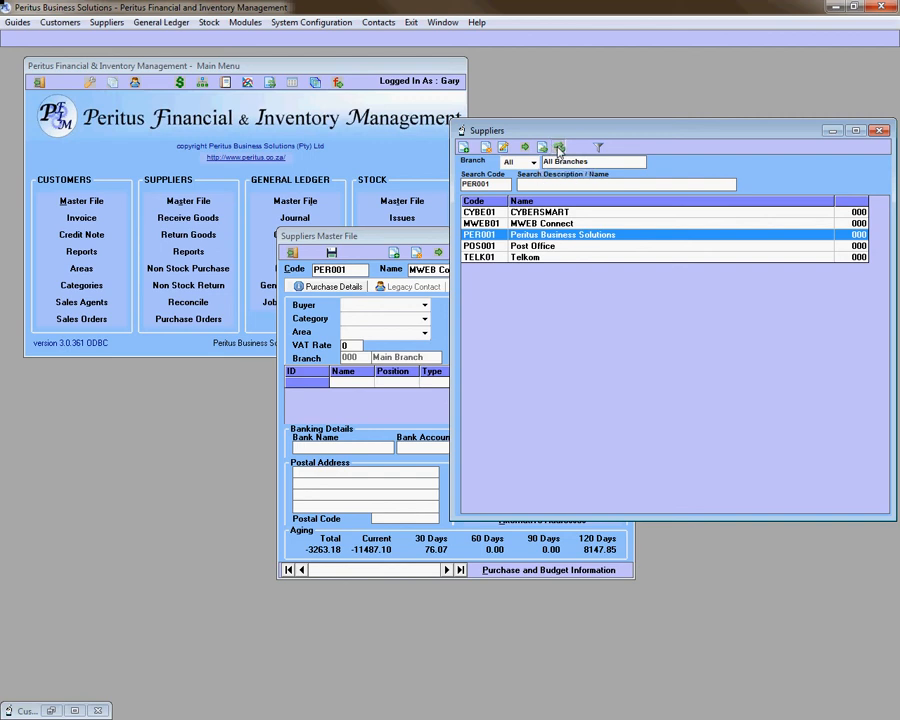
left_click(559, 148)
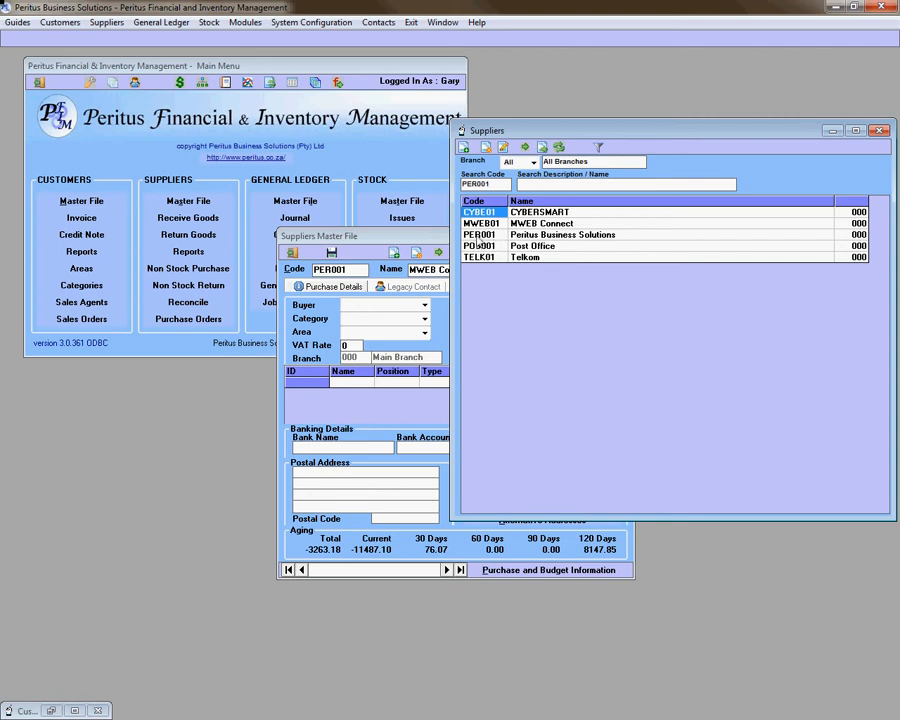
Step: Open PER001's supplier record and assign it a buyer
double_click(478, 236)
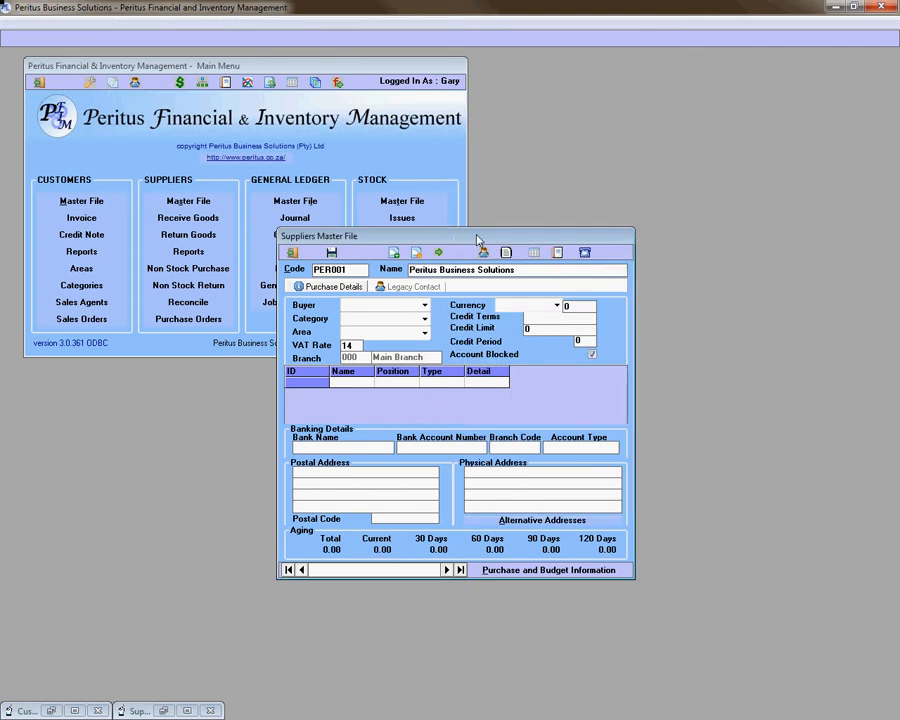
left_click(425, 306)
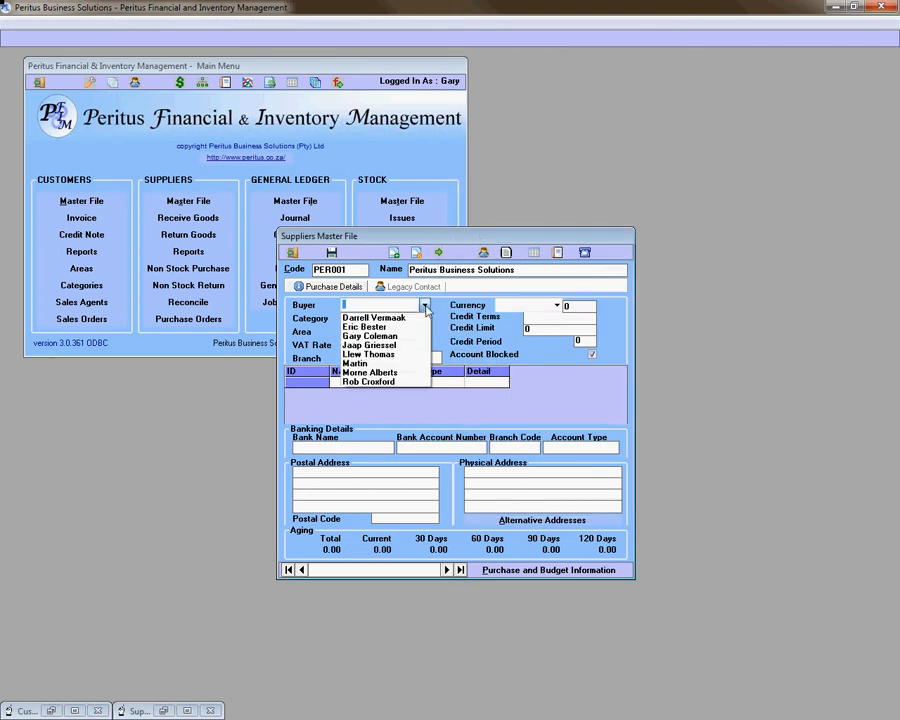
left_click(422, 337)
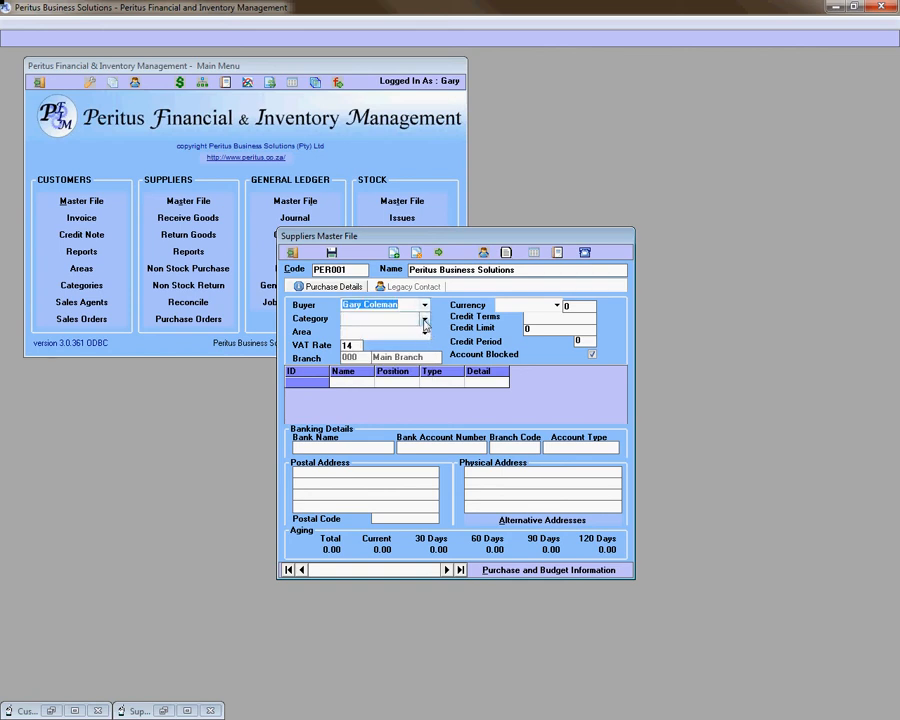
Step: Set the area to Western Cape and the currency to ZAR, toggling Account Blocked
left_click(424, 320)
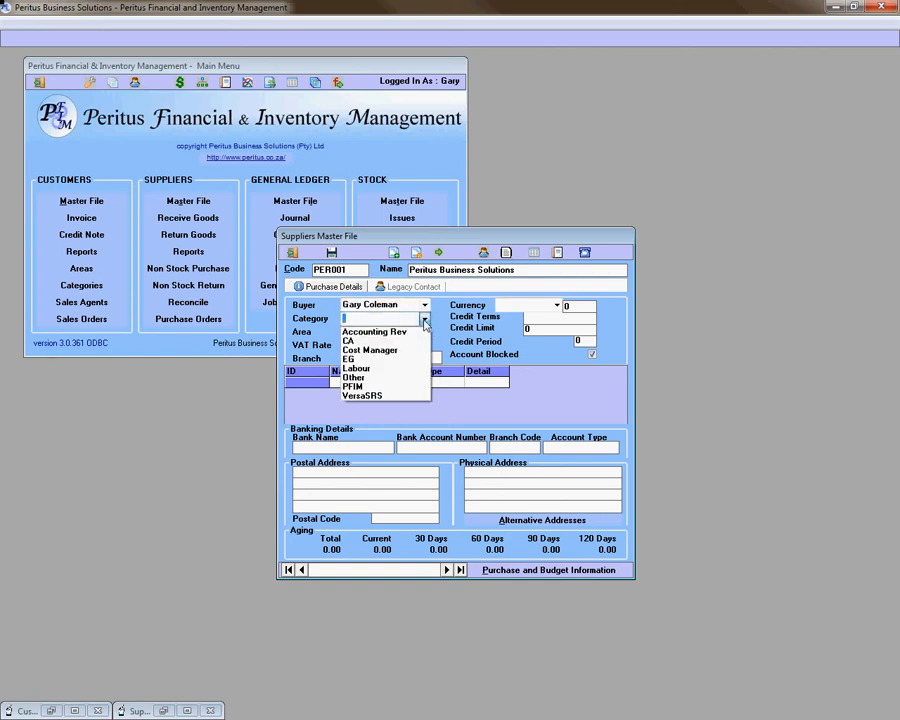
left_click(424, 320)
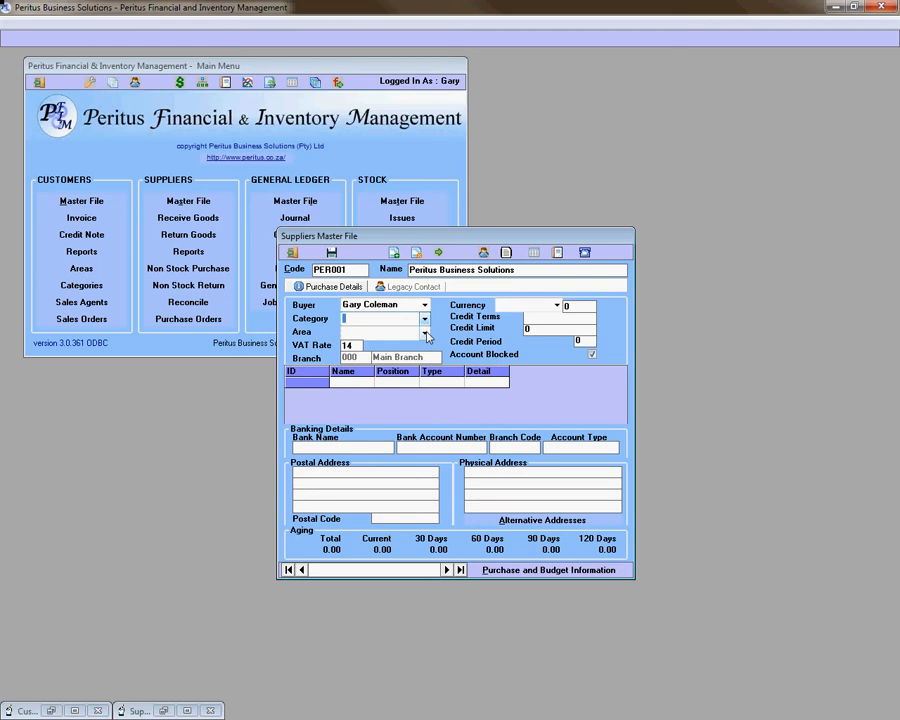
left_click(424, 334)
left_click(410, 401)
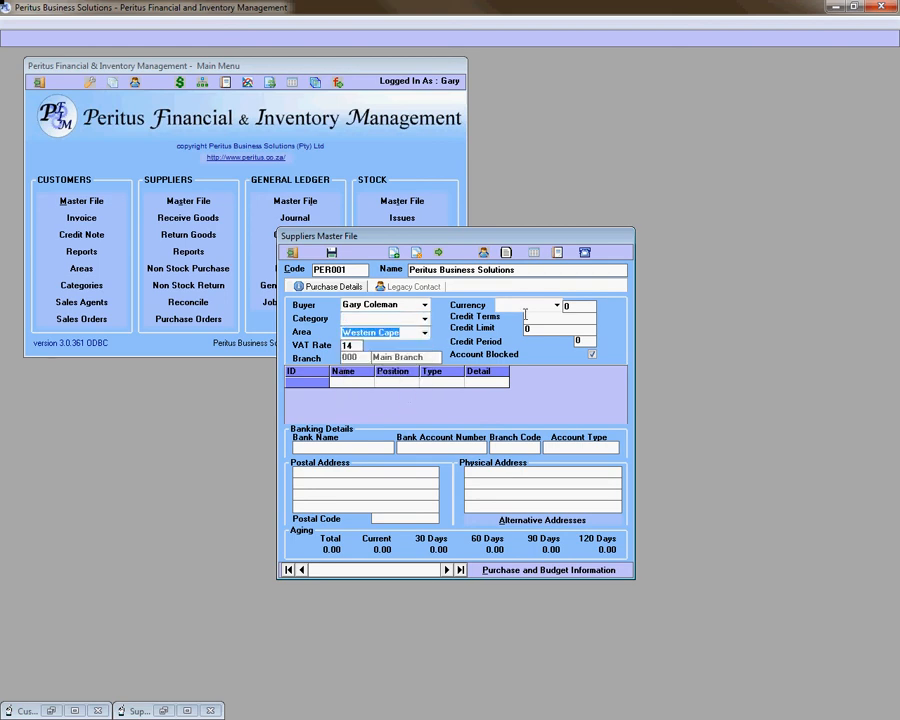
left_click(557, 307)
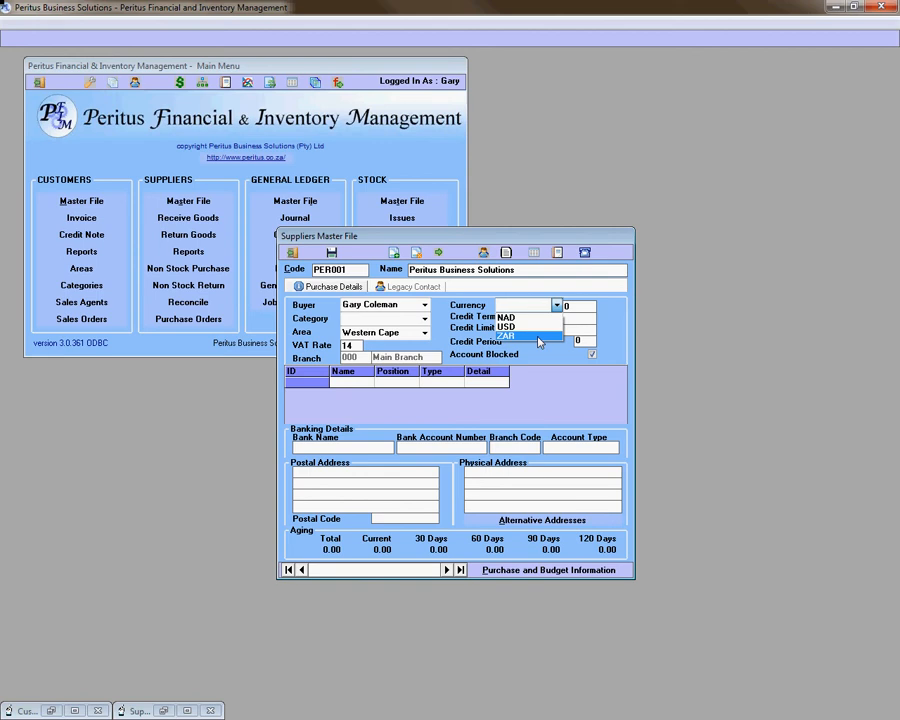
left_click(539, 337)
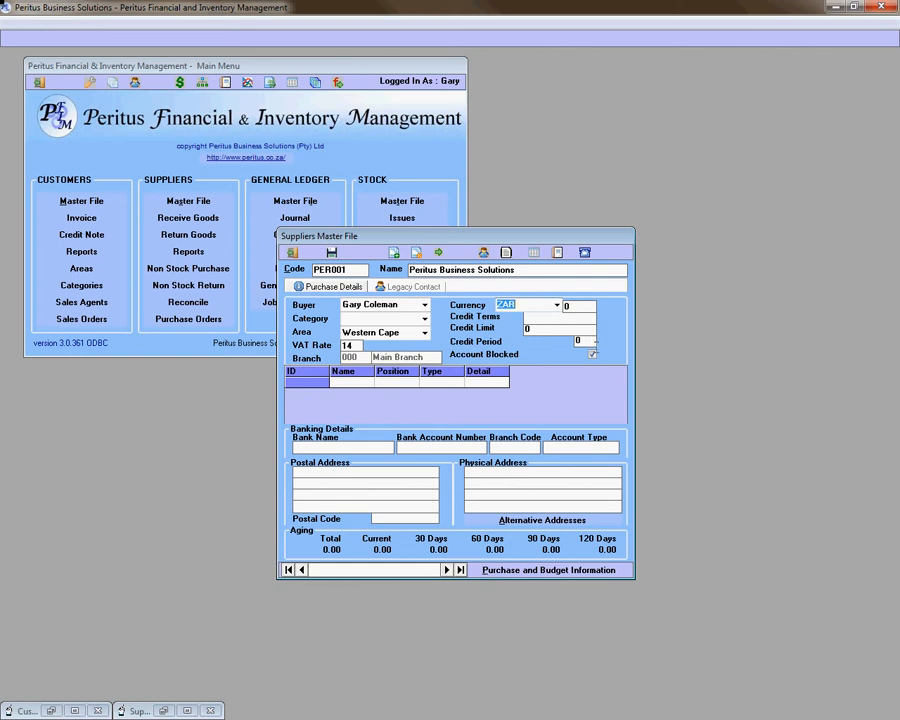
left_click(592, 356)
Step: Toggle the Account Blocked checkbox a few times, then view the Legacy Contact details
left_click(592, 356)
left_click(592, 357)
left_click(592, 357)
left_click(411, 288)
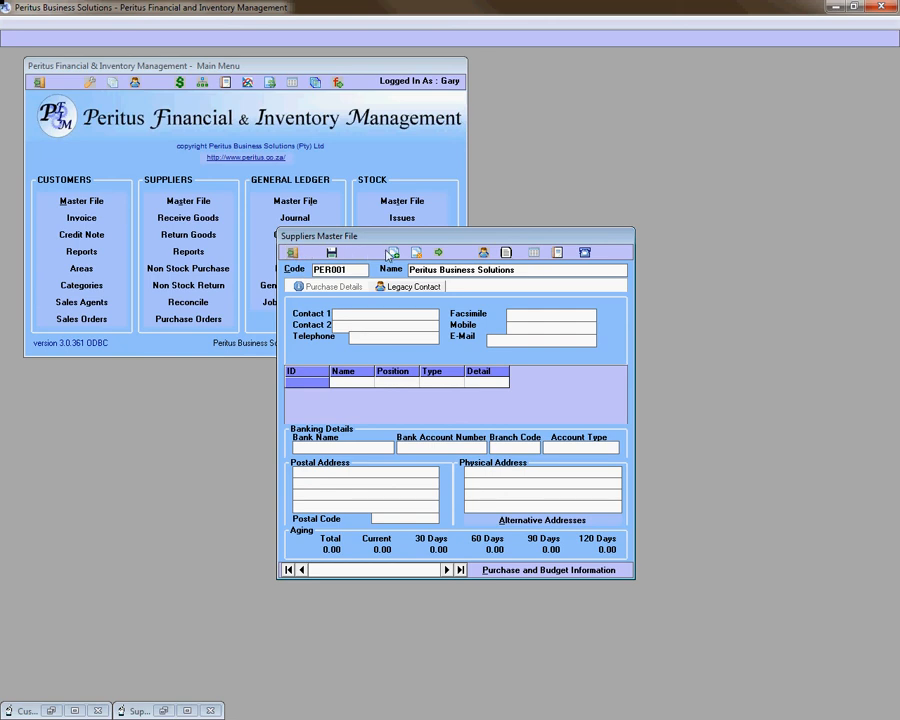
Step: Open the Internal Notes window for Peritus Business Solutions
left_click(509, 256)
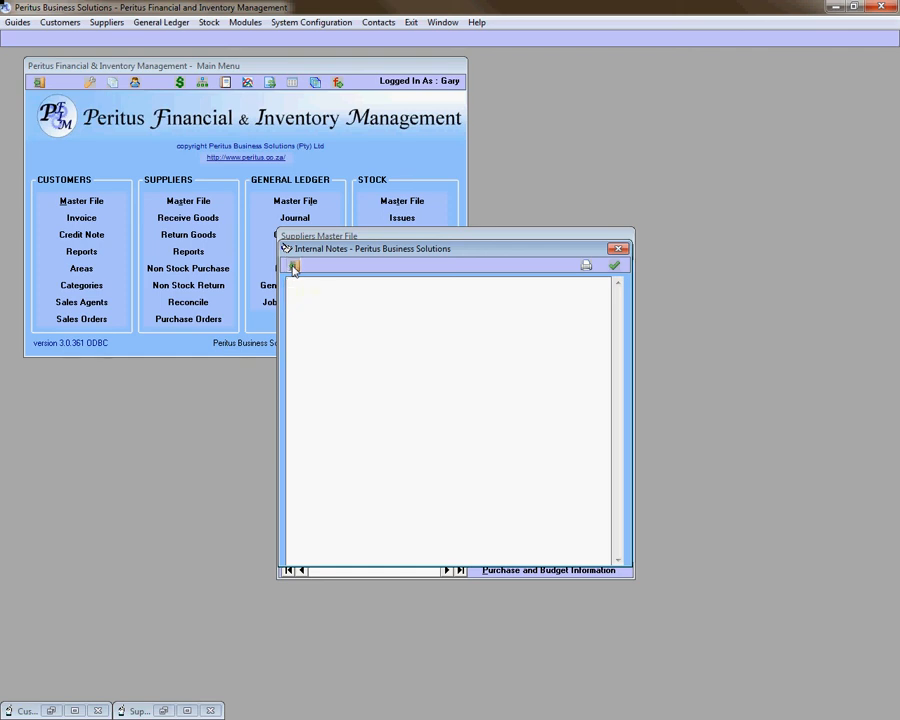
Step: Close Internal Notes without keeping them, then save the PER001 record and acknowledge the confirmation
left_click(293, 266)
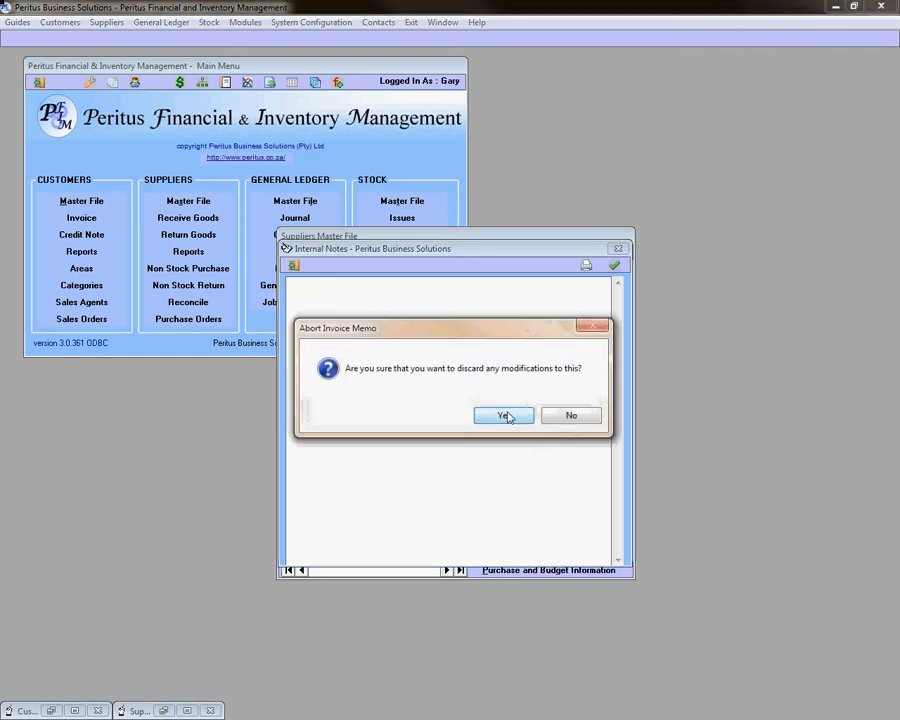
left_click(503, 416)
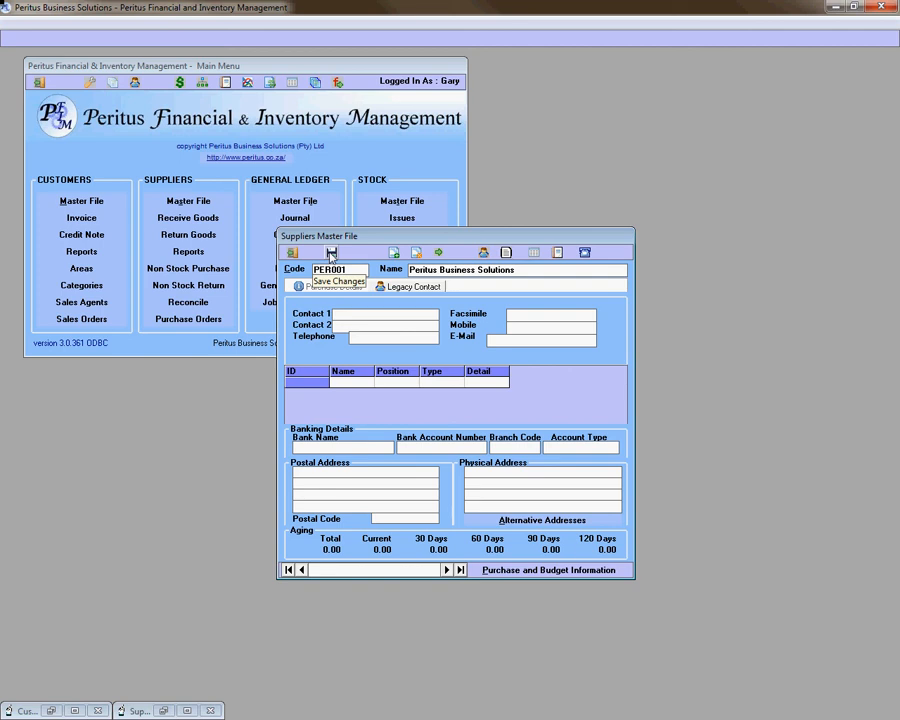
left_click(331, 253)
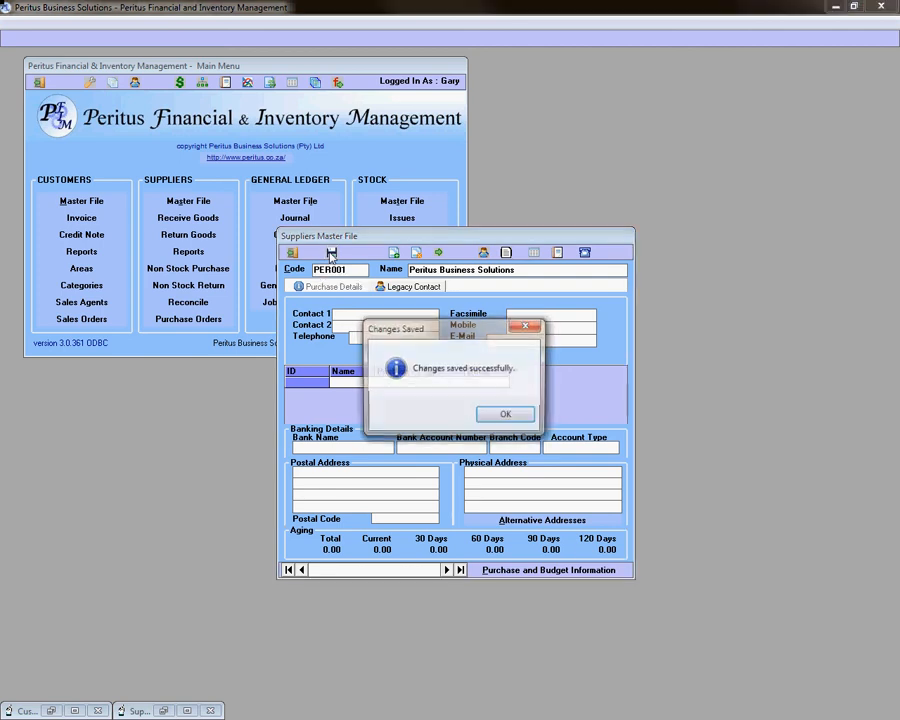
left_click(513, 424)
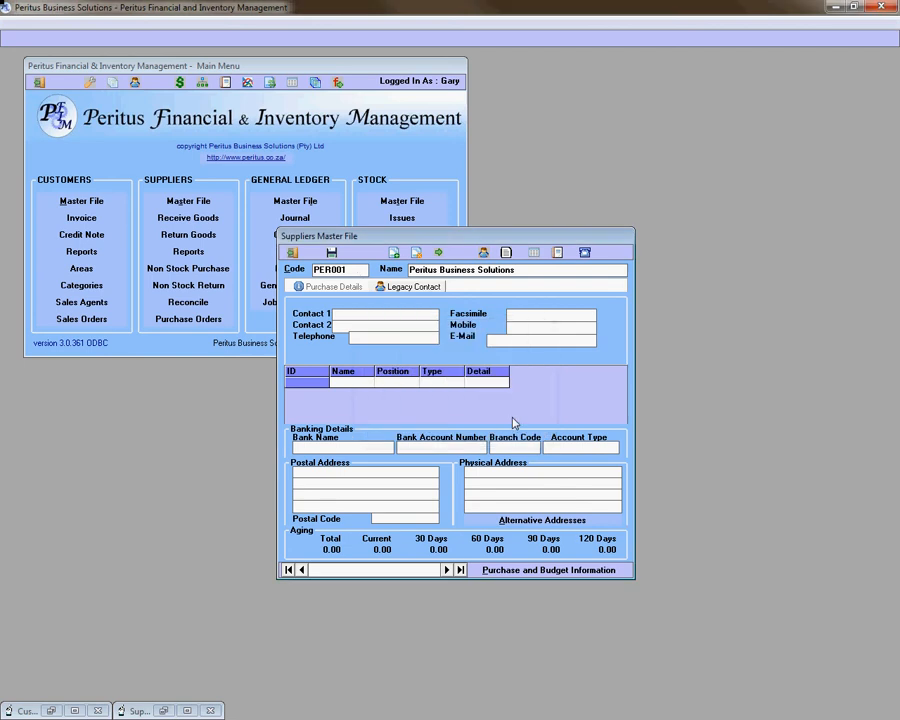